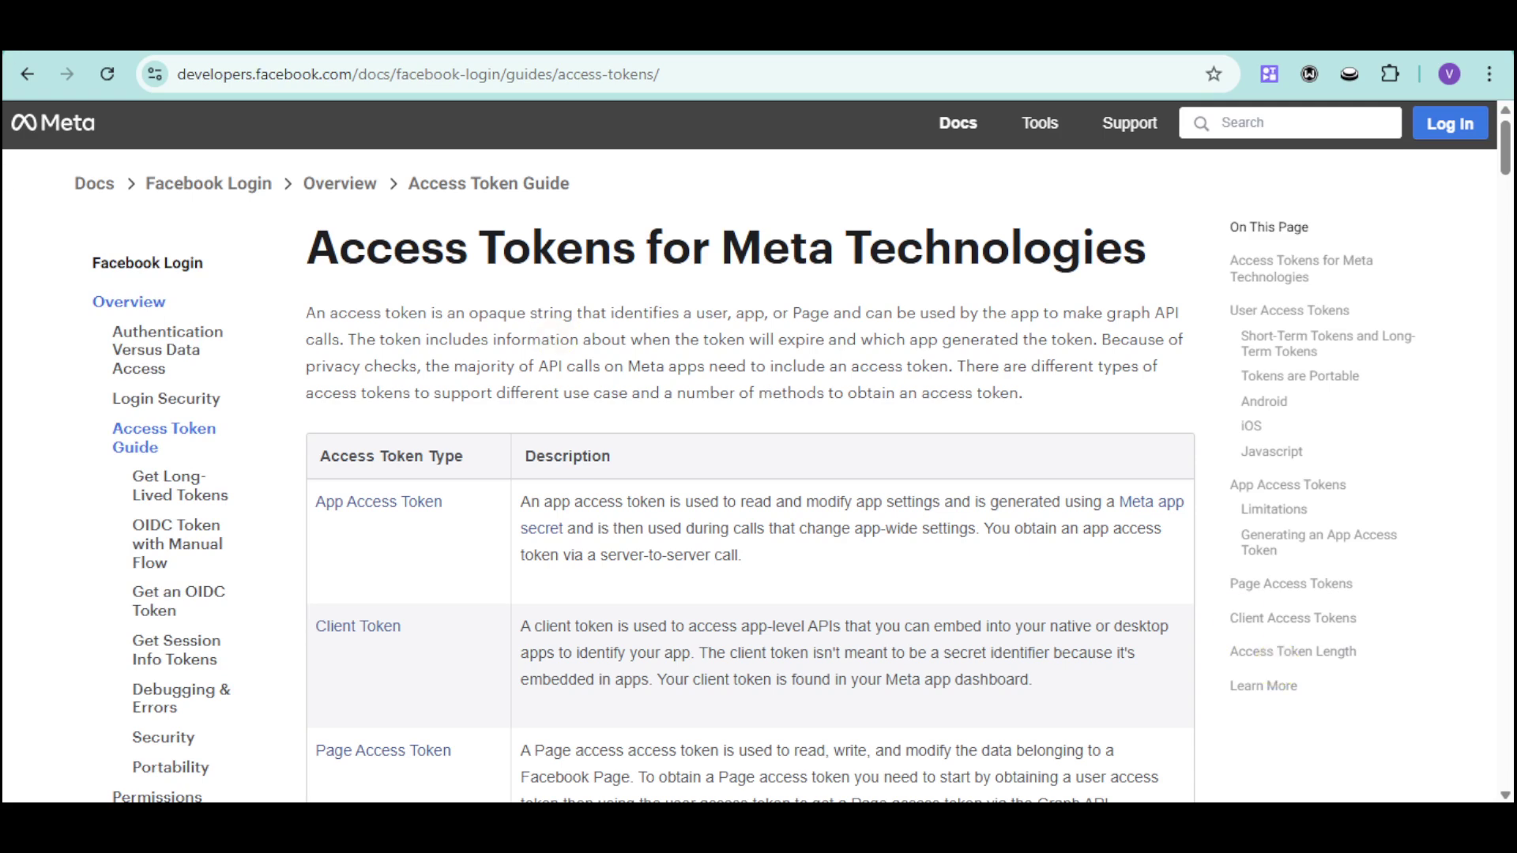
# Open facebook.com in a new tab, focus its email field, and dismiss saved-login suggestions.
pyautogui.hotkey('ctrl', 't')
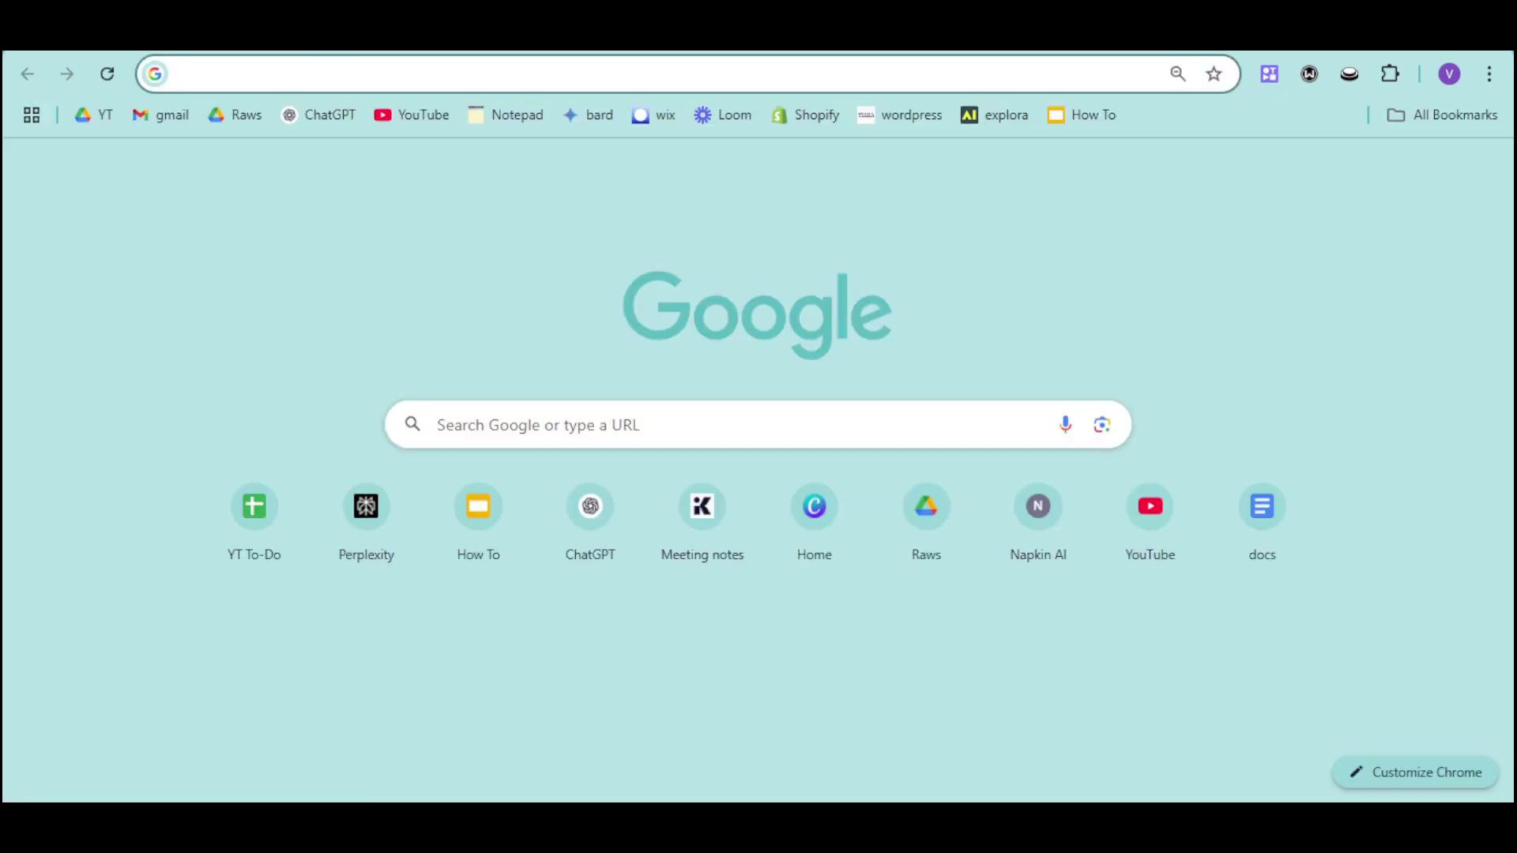
pyautogui.write('faceb')
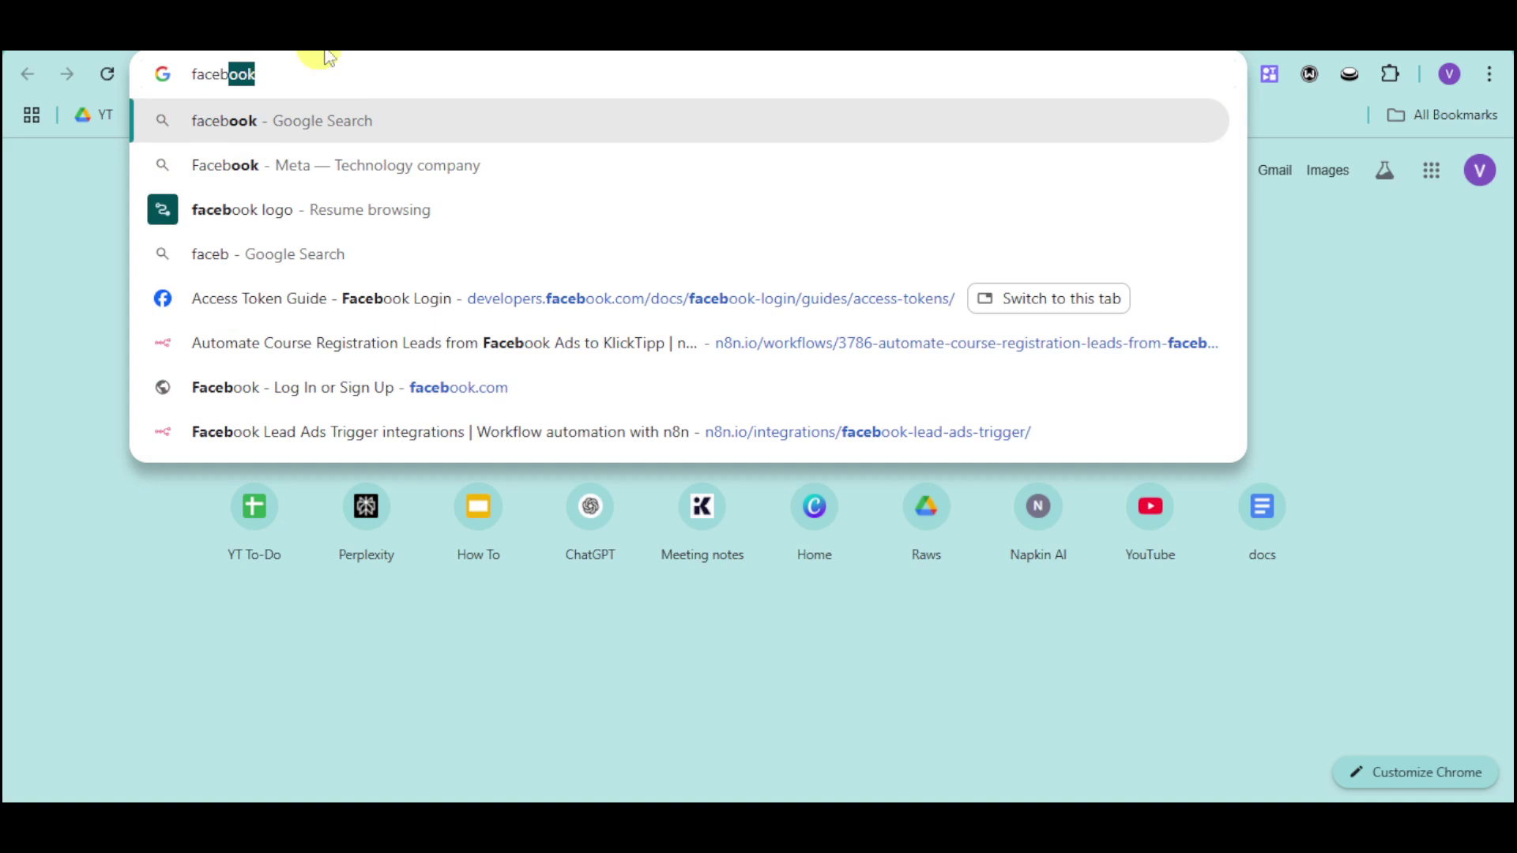
pyautogui.click(355, 375)
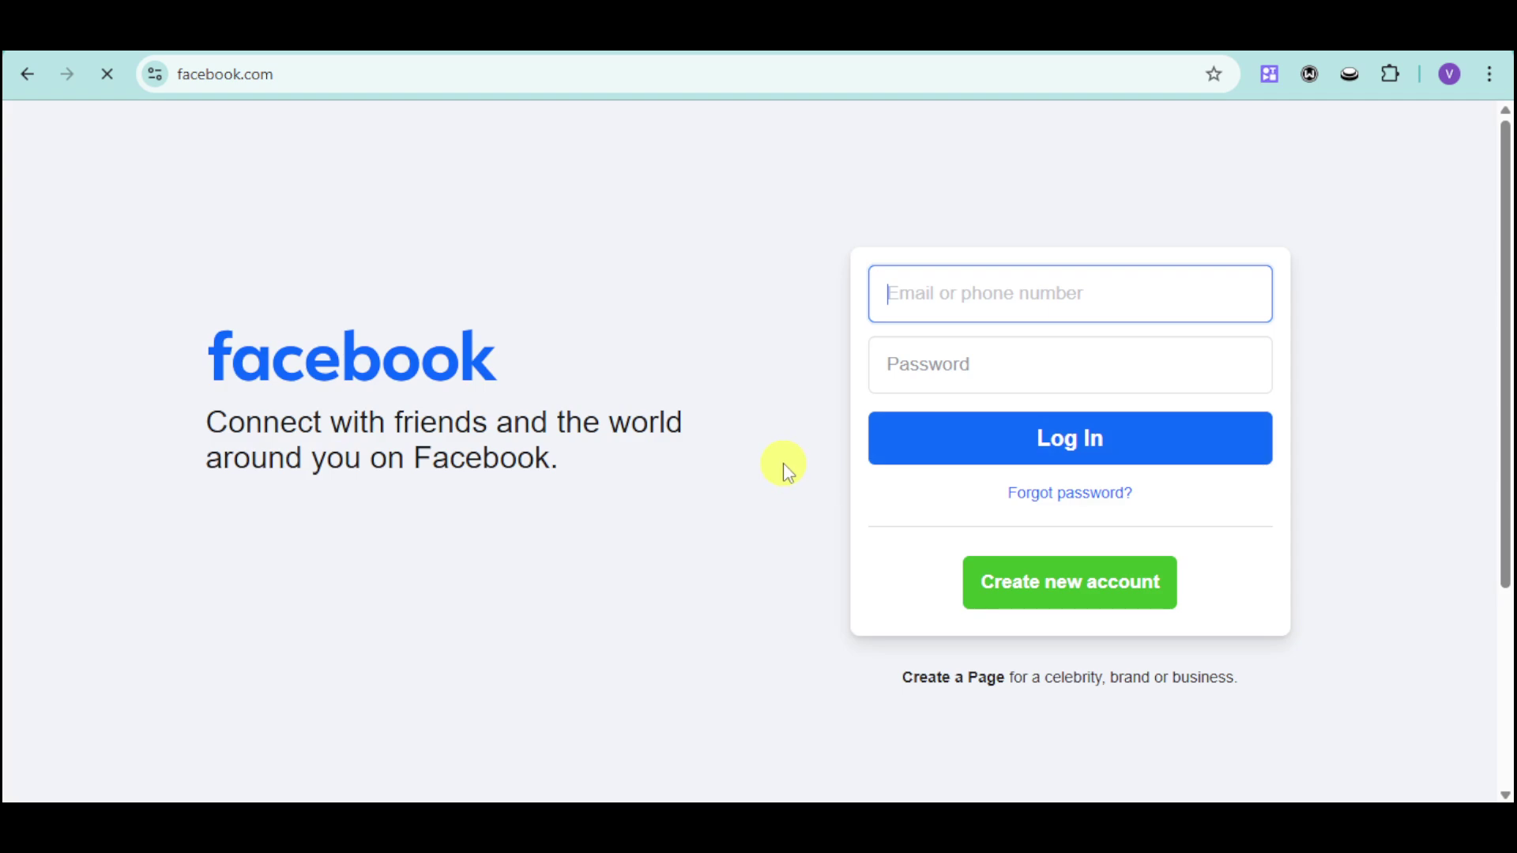
pyautogui.click(939, 316)
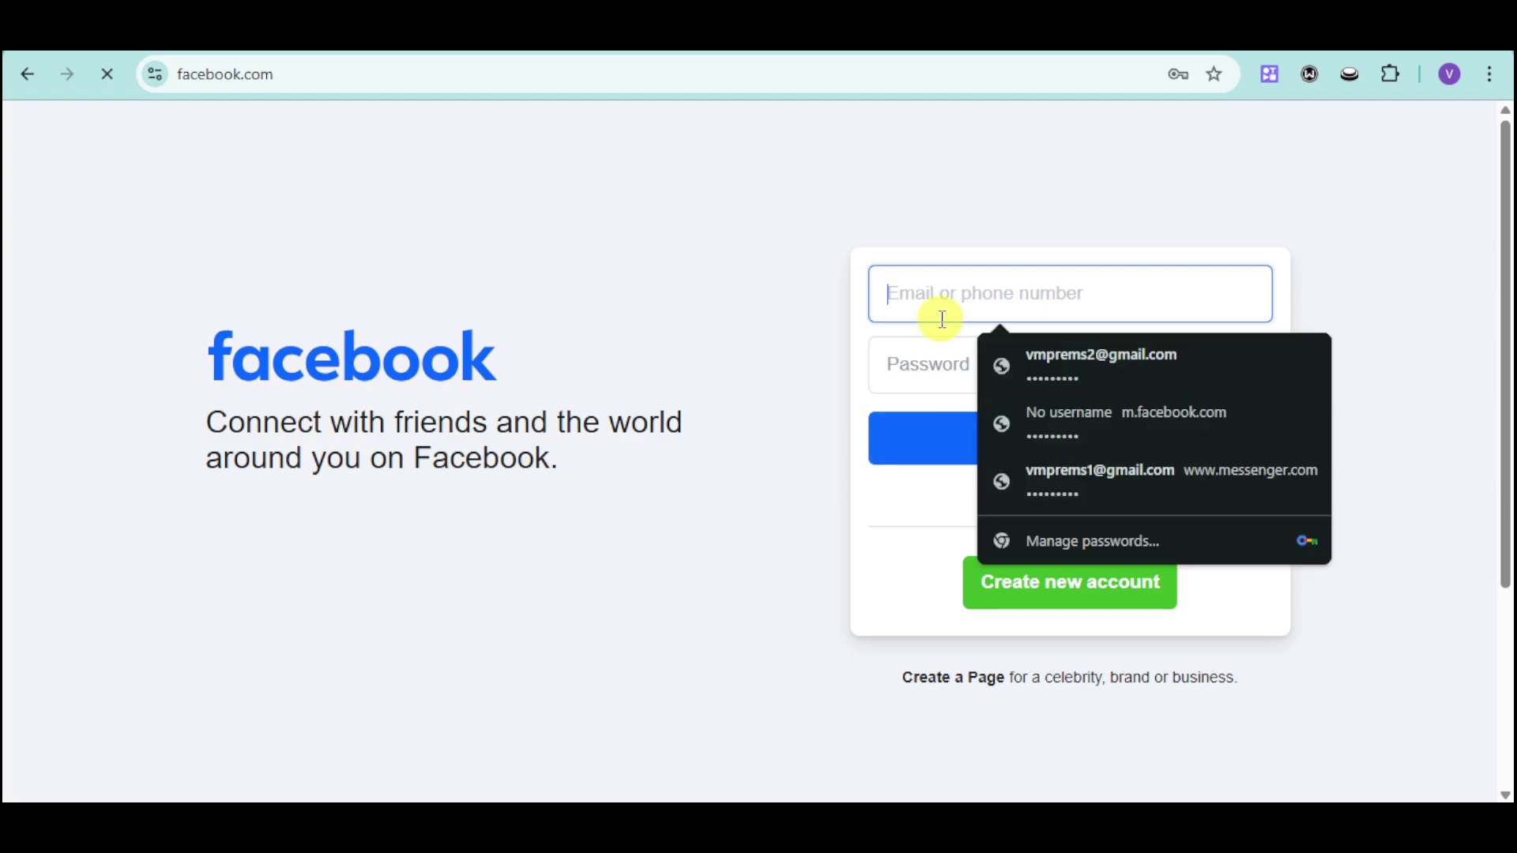
pyautogui.click(526, 323)
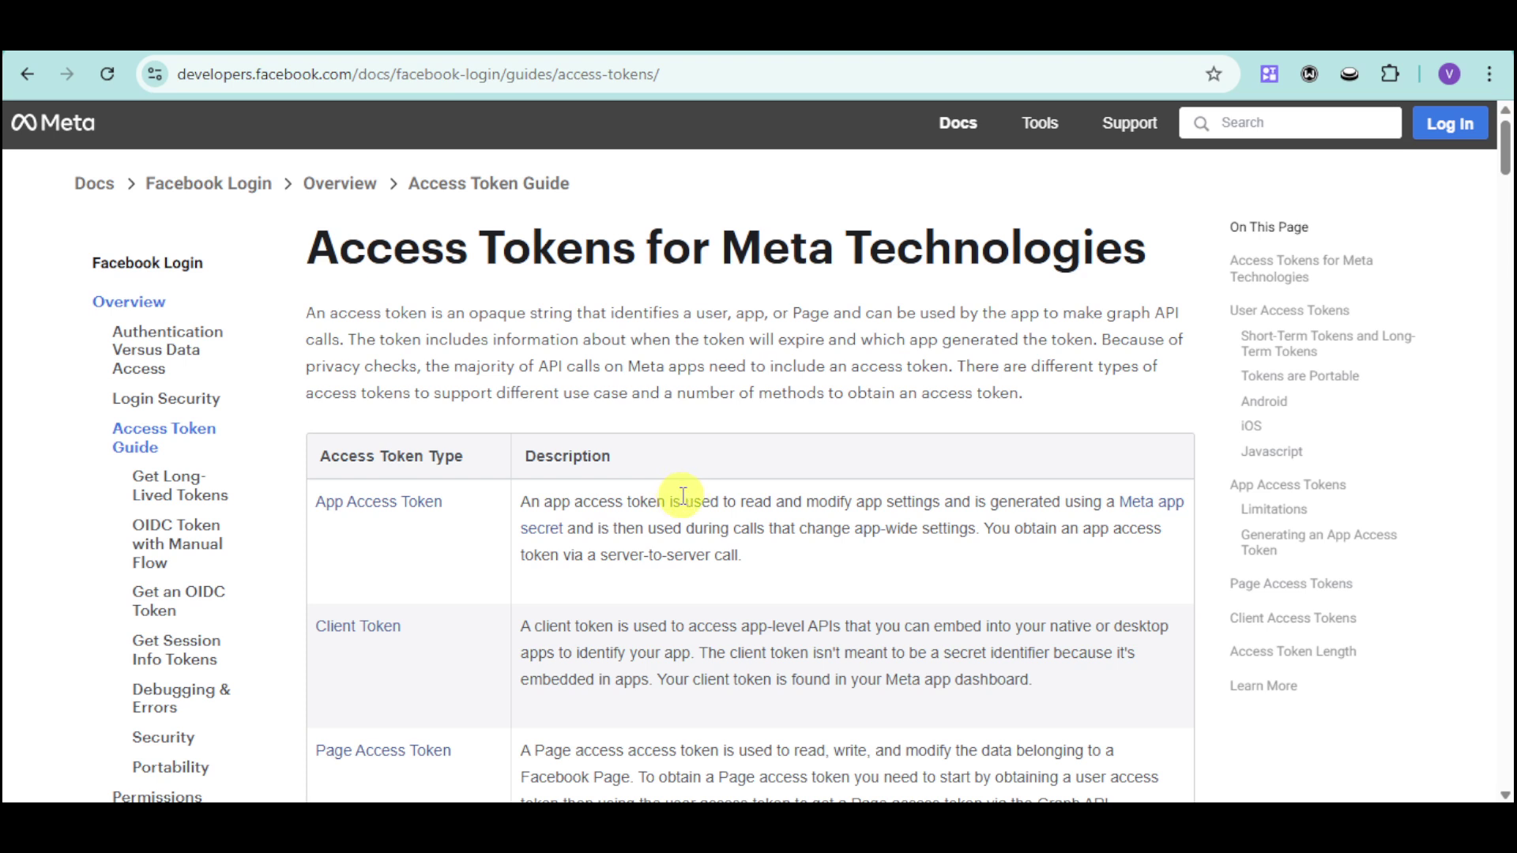
pyautogui.scroll(-2, 683, 498)
pyautogui.scroll(2, 533, 462)
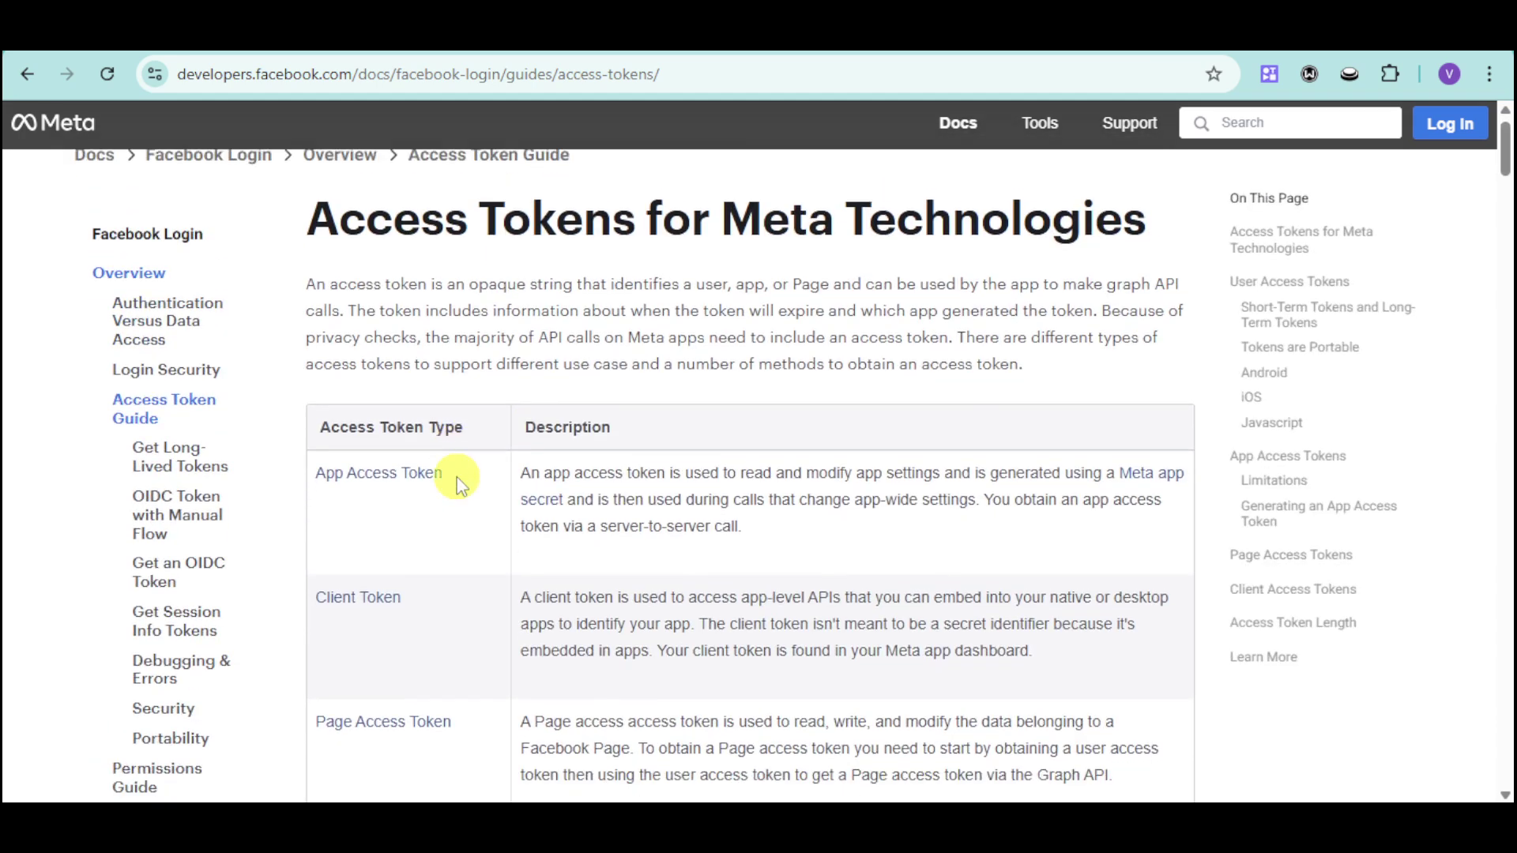
pyautogui.scroll(-2, 458, 484)
pyautogui.scroll(-2, 541, 578)
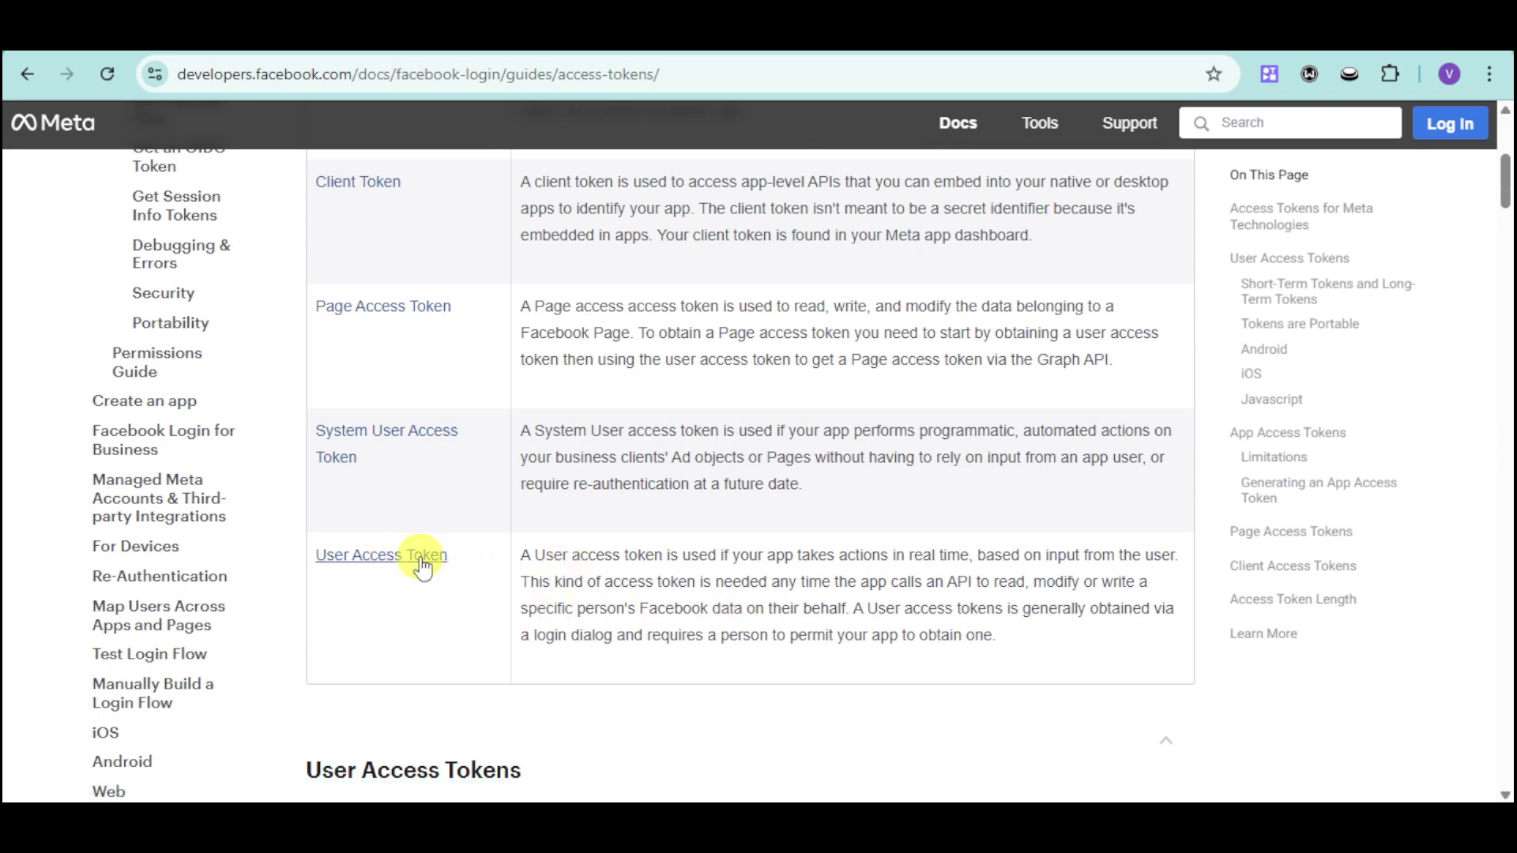
# Follow the User Access Token link from the token-type table.
pyautogui.click(422, 561)
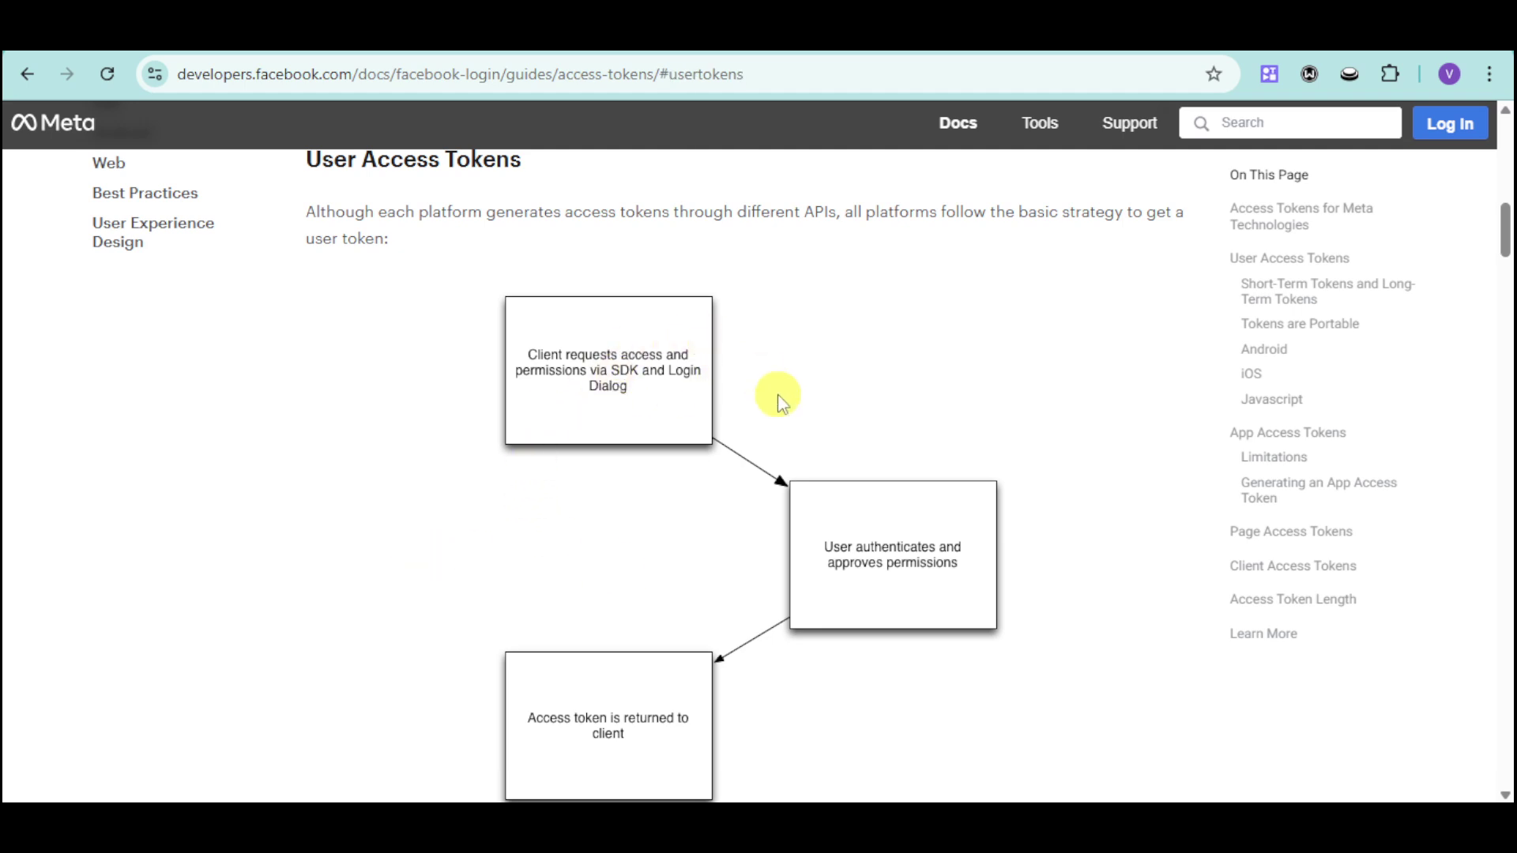
pyautogui.scroll(-3, 998, 494)
pyautogui.scroll(-2, 998, 495)
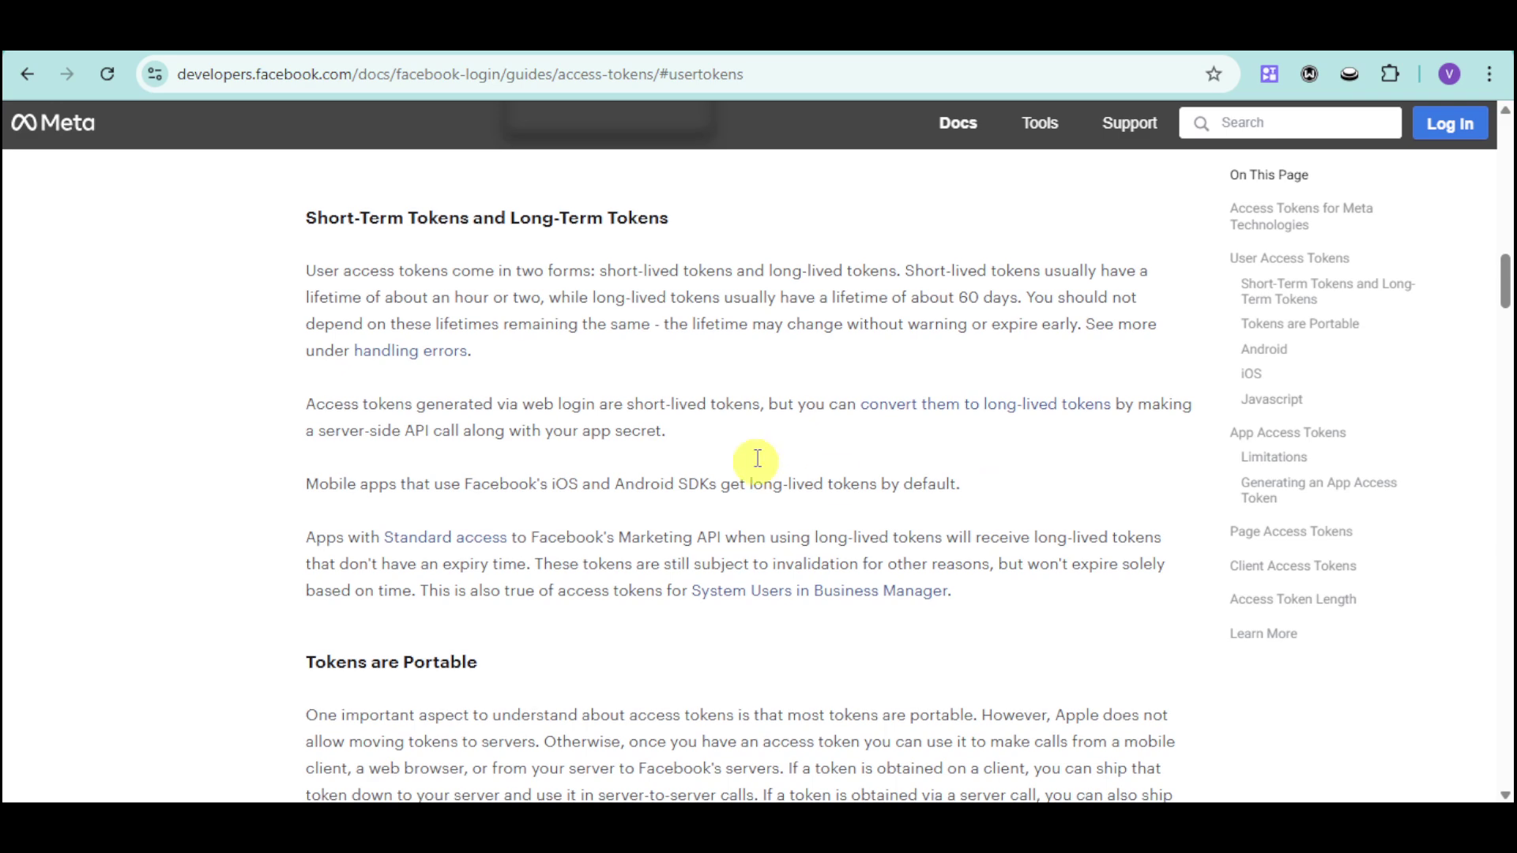
pyautogui.scroll(-4, 813, 469)
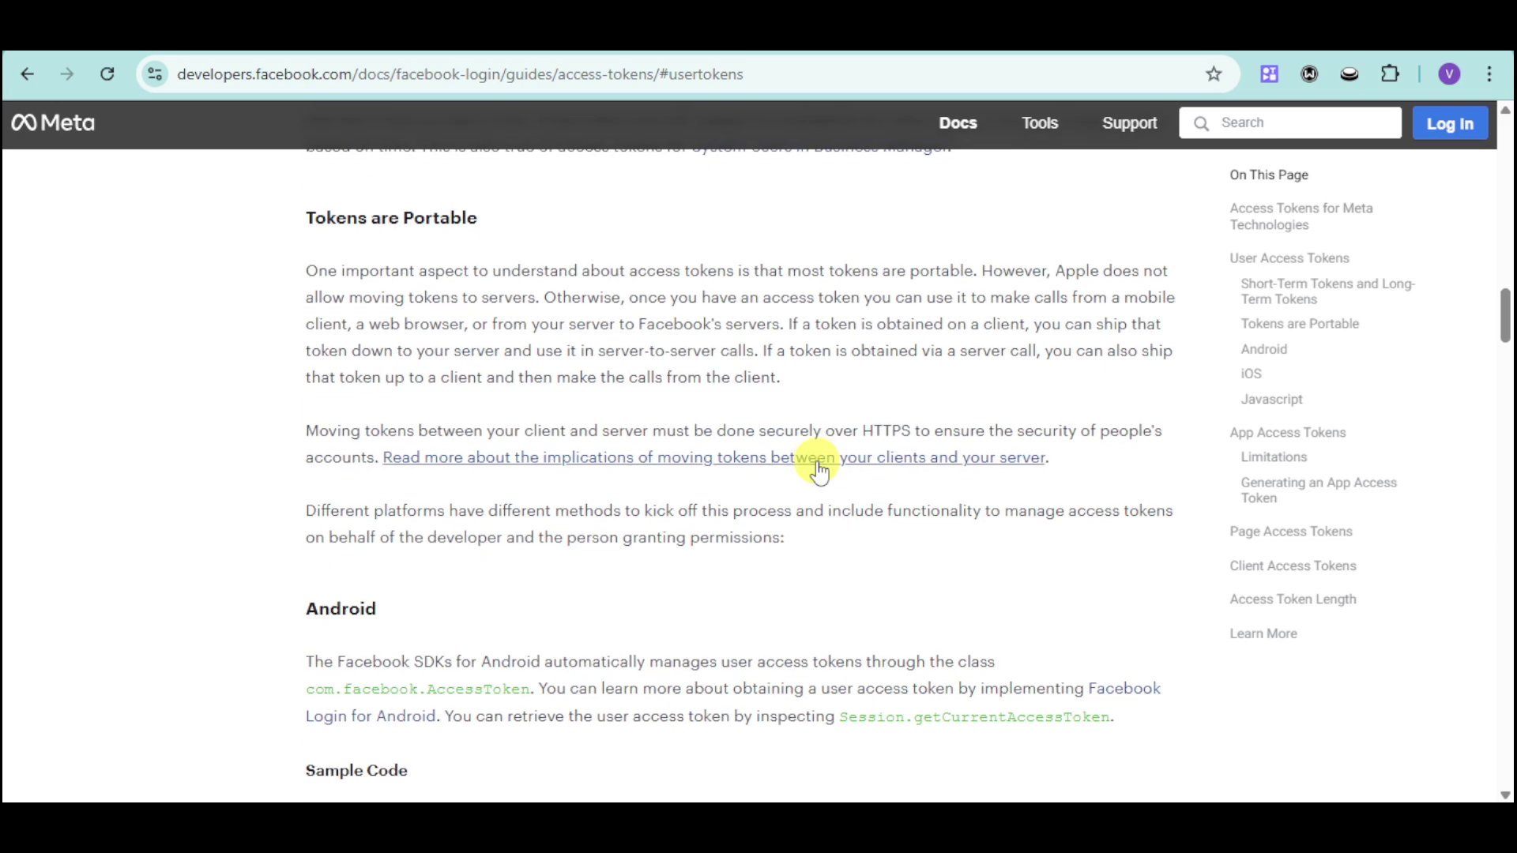
pyautogui.scroll(-2, 815, 521)
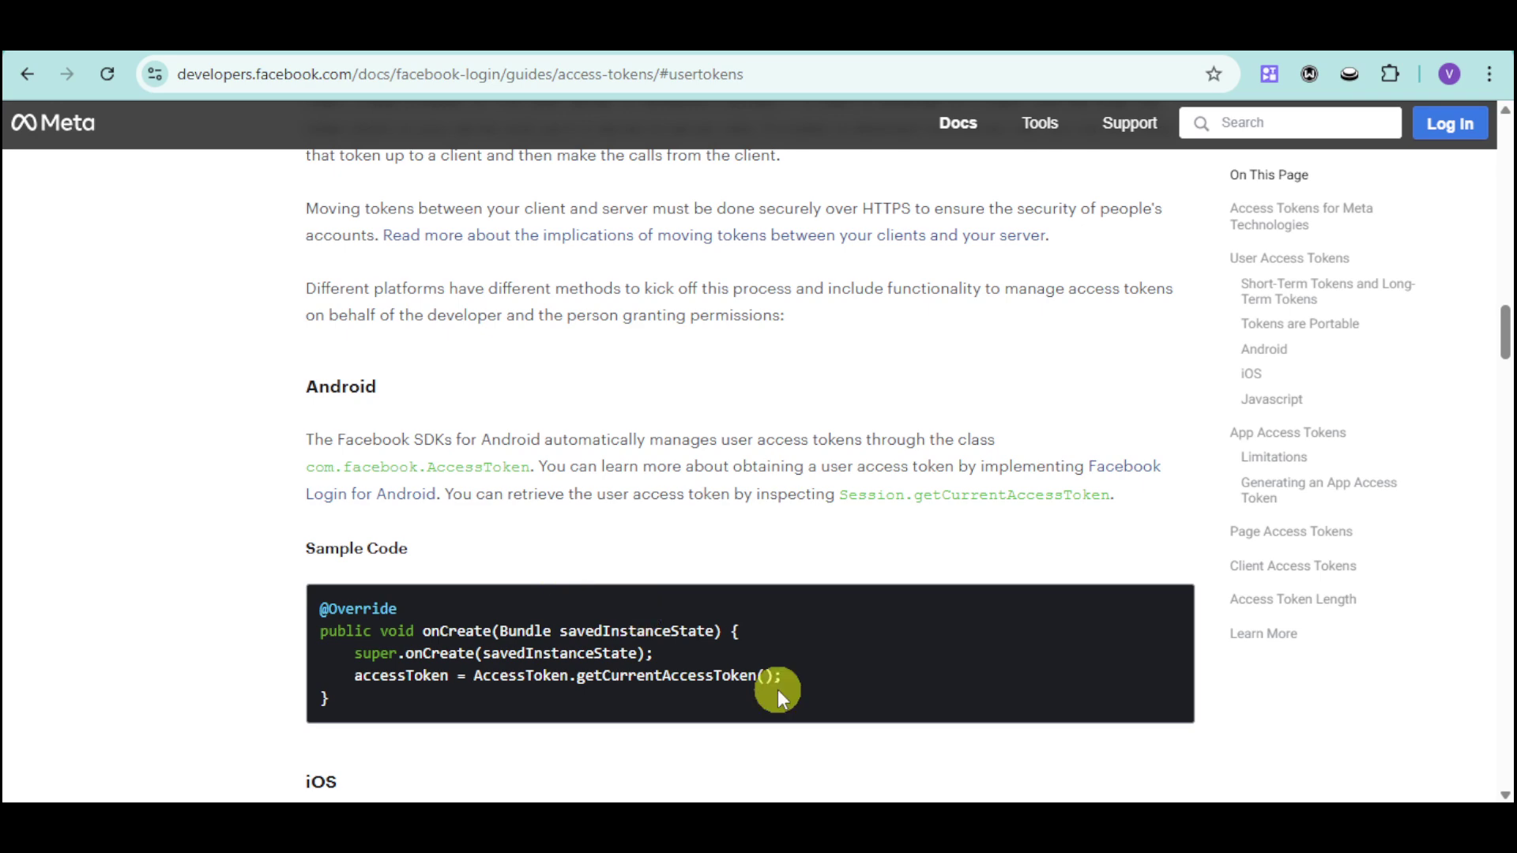
pyautogui.scroll(-3, 777, 687)
pyautogui.scroll(-3, 665, 581)
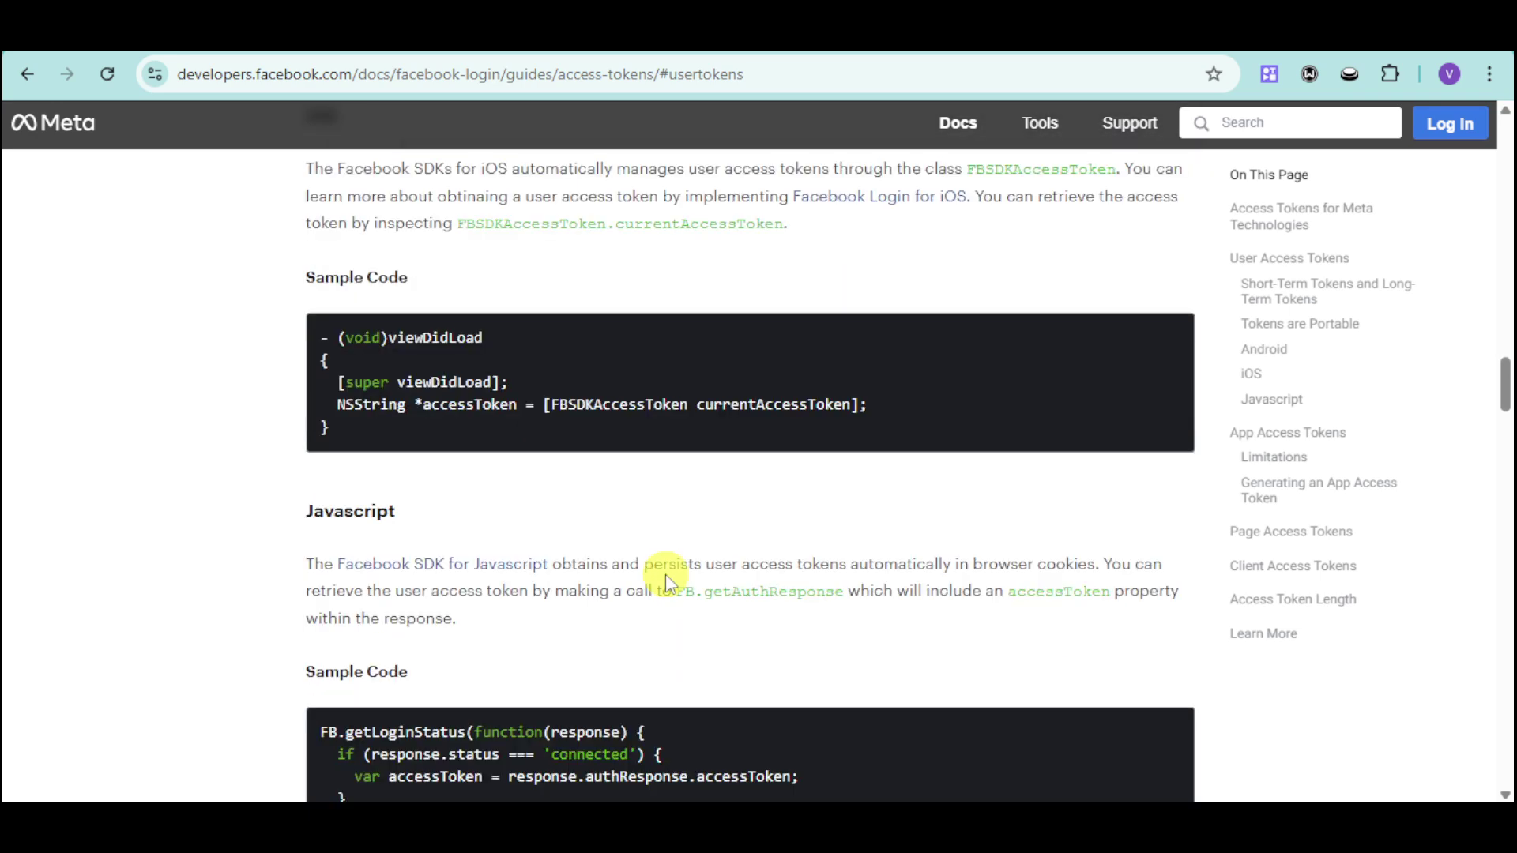
pyautogui.scroll(1, 646, 563)
pyautogui.scroll(-3, 633, 552)
pyautogui.scroll(-3, 631, 545)
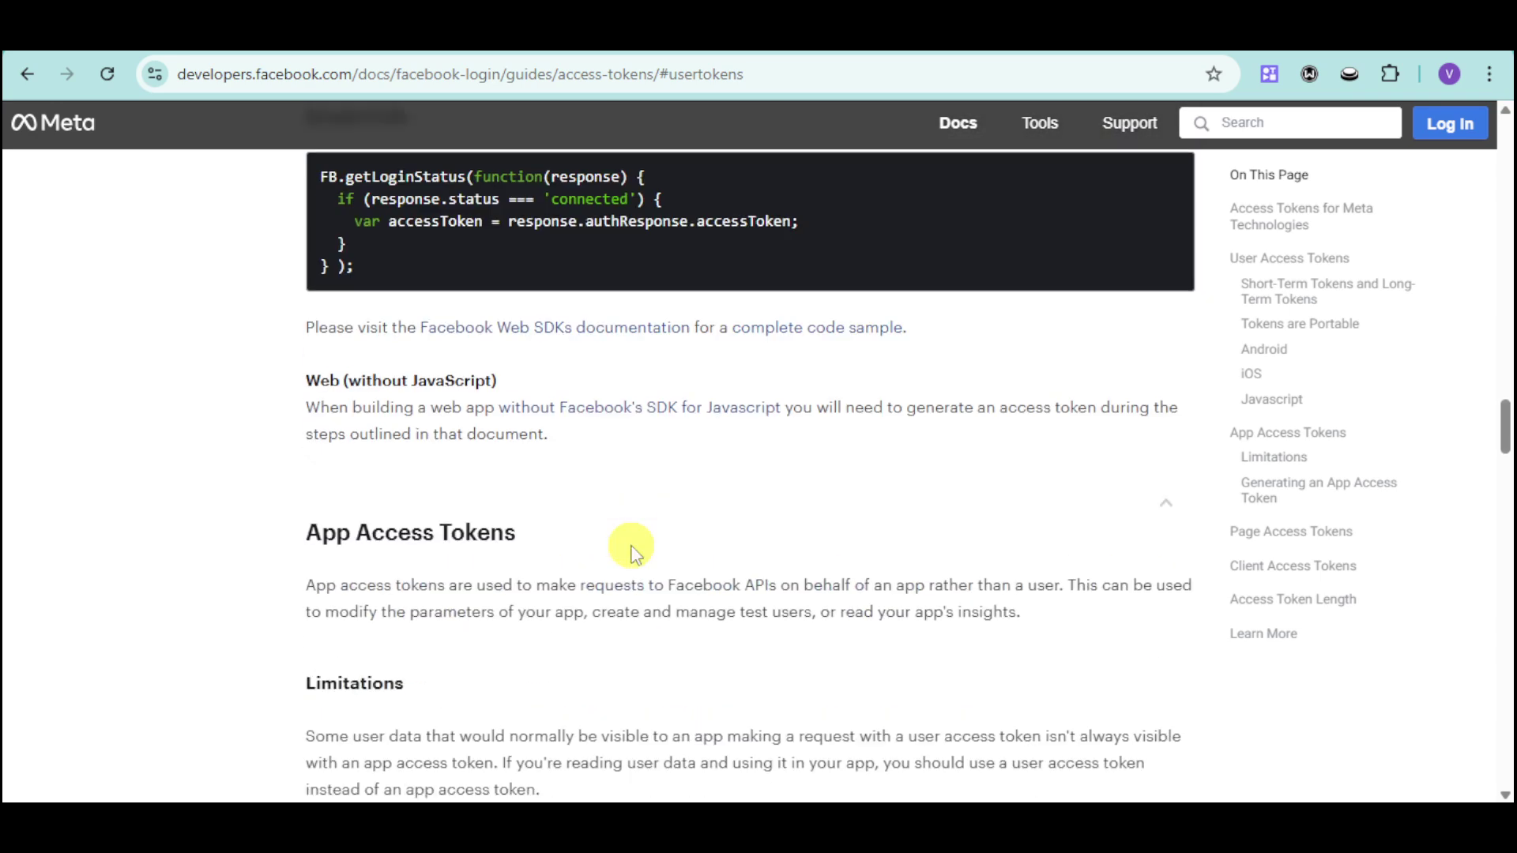
pyautogui.scroll(-2, 605, 497)
pyautogui.scroll(-3, 664, 381)
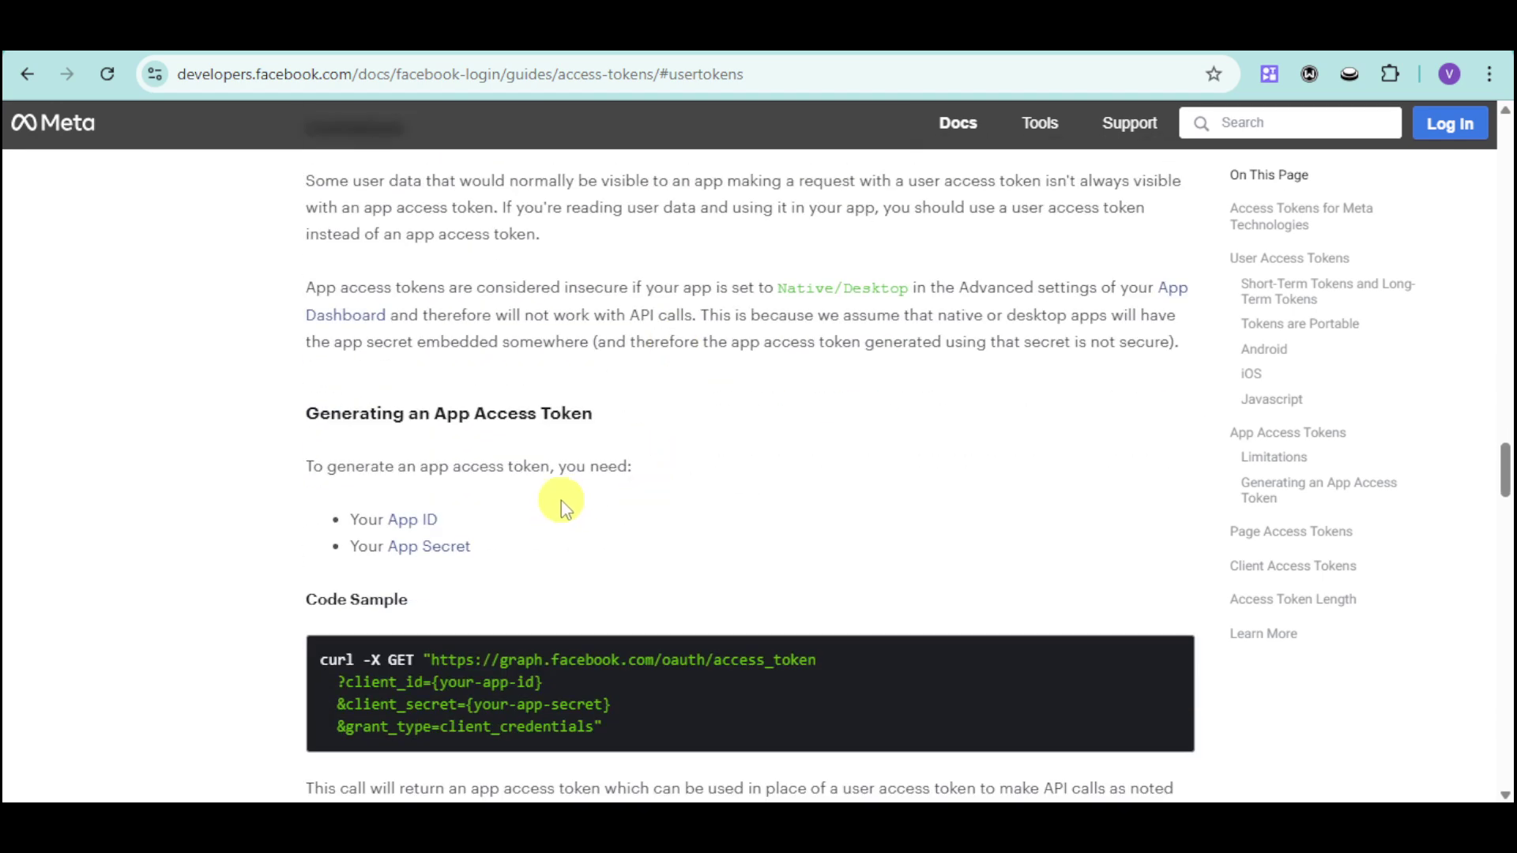
pyautogui.scroll(-2, 811, 532)
pyautogui.scroll(-1, 811, 531)
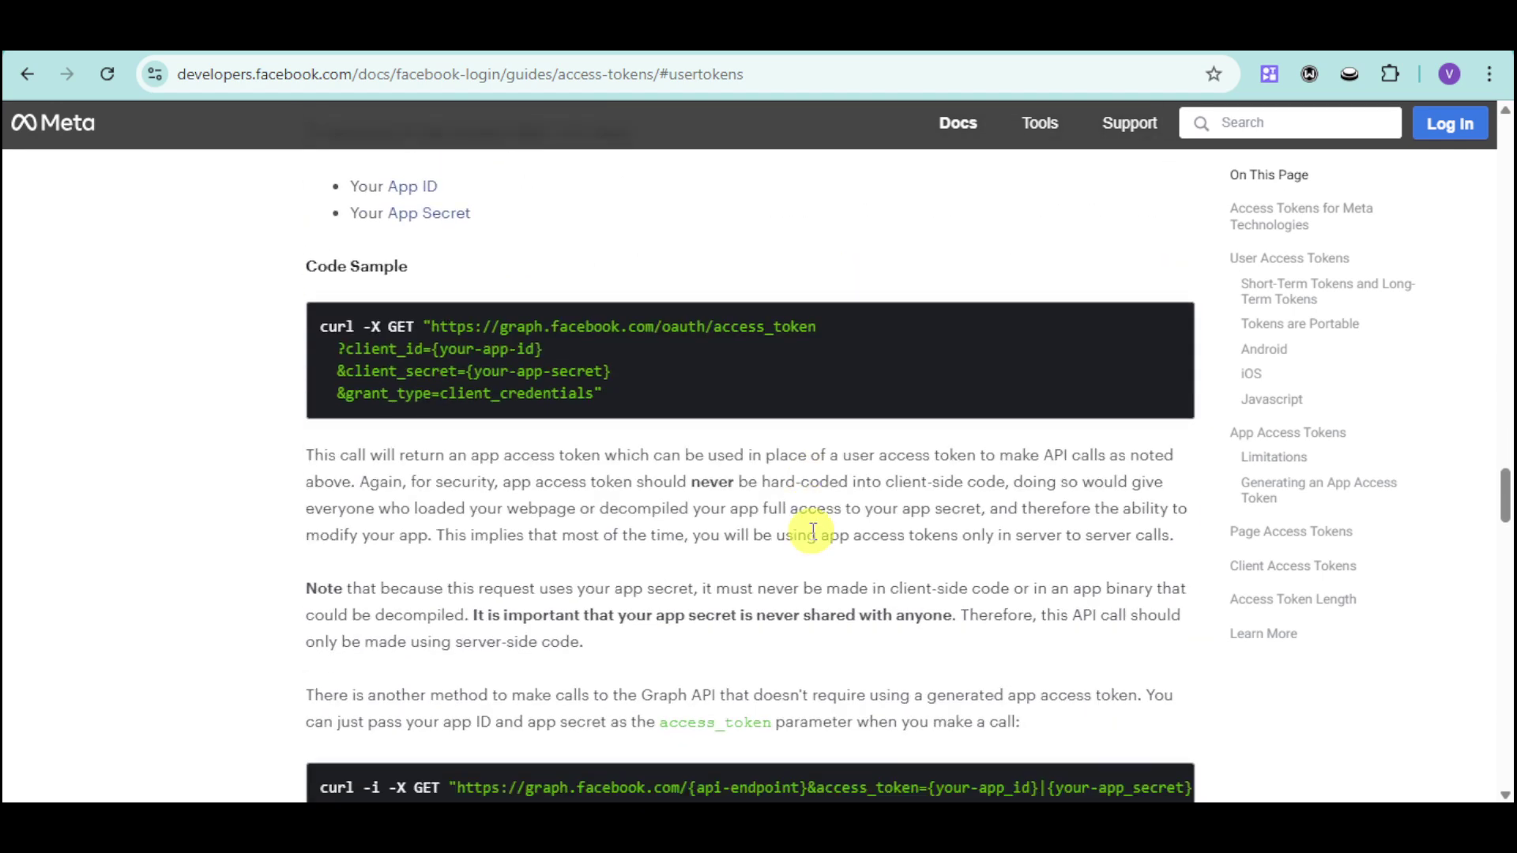
pyautogui.scroll(-4, 811, 536)
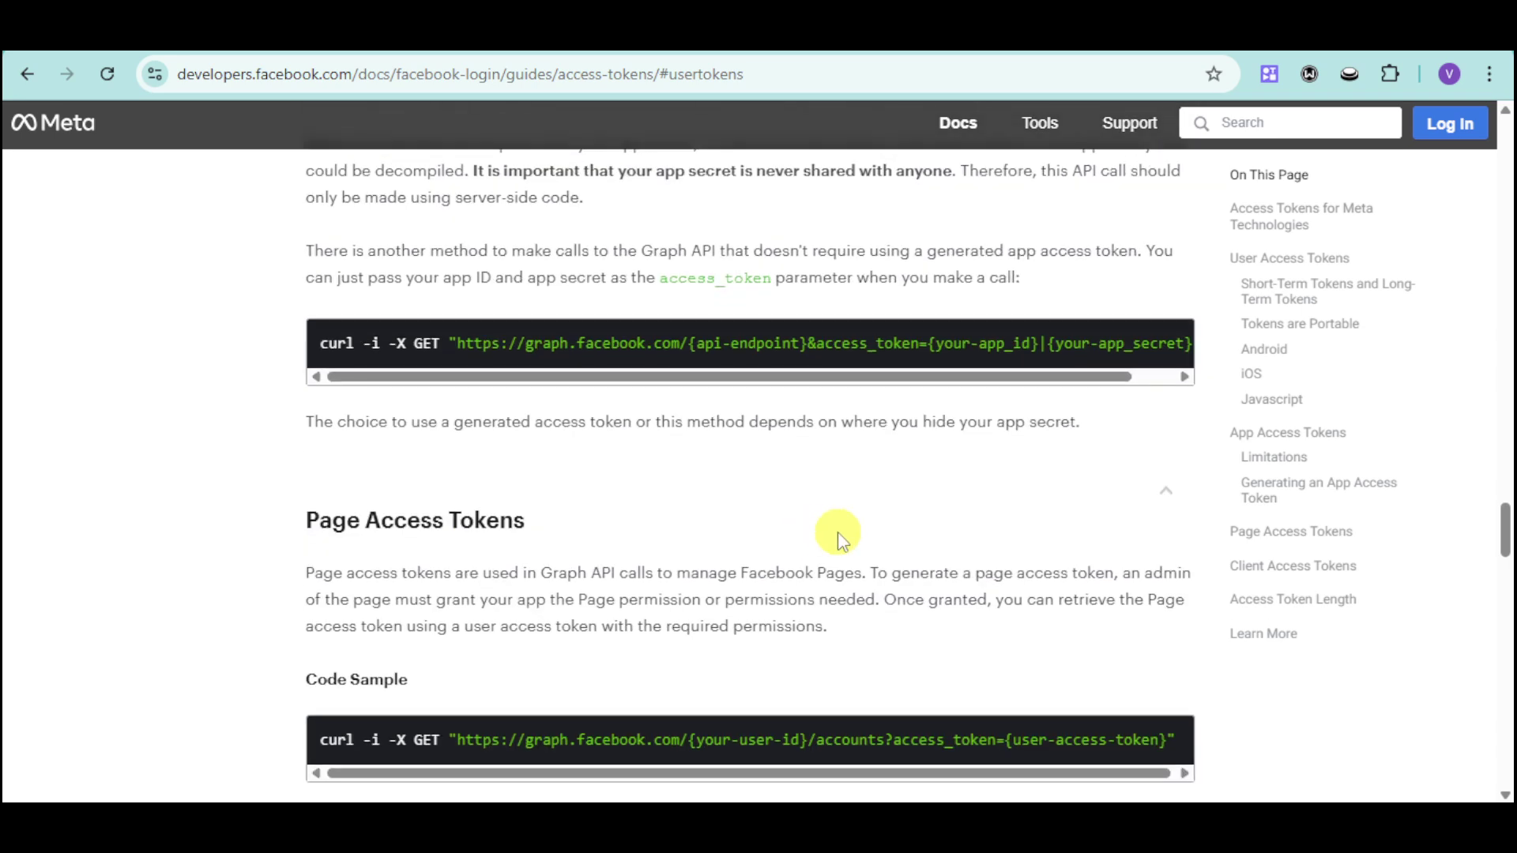
pyautogui.scroll(-2, 838, 533)
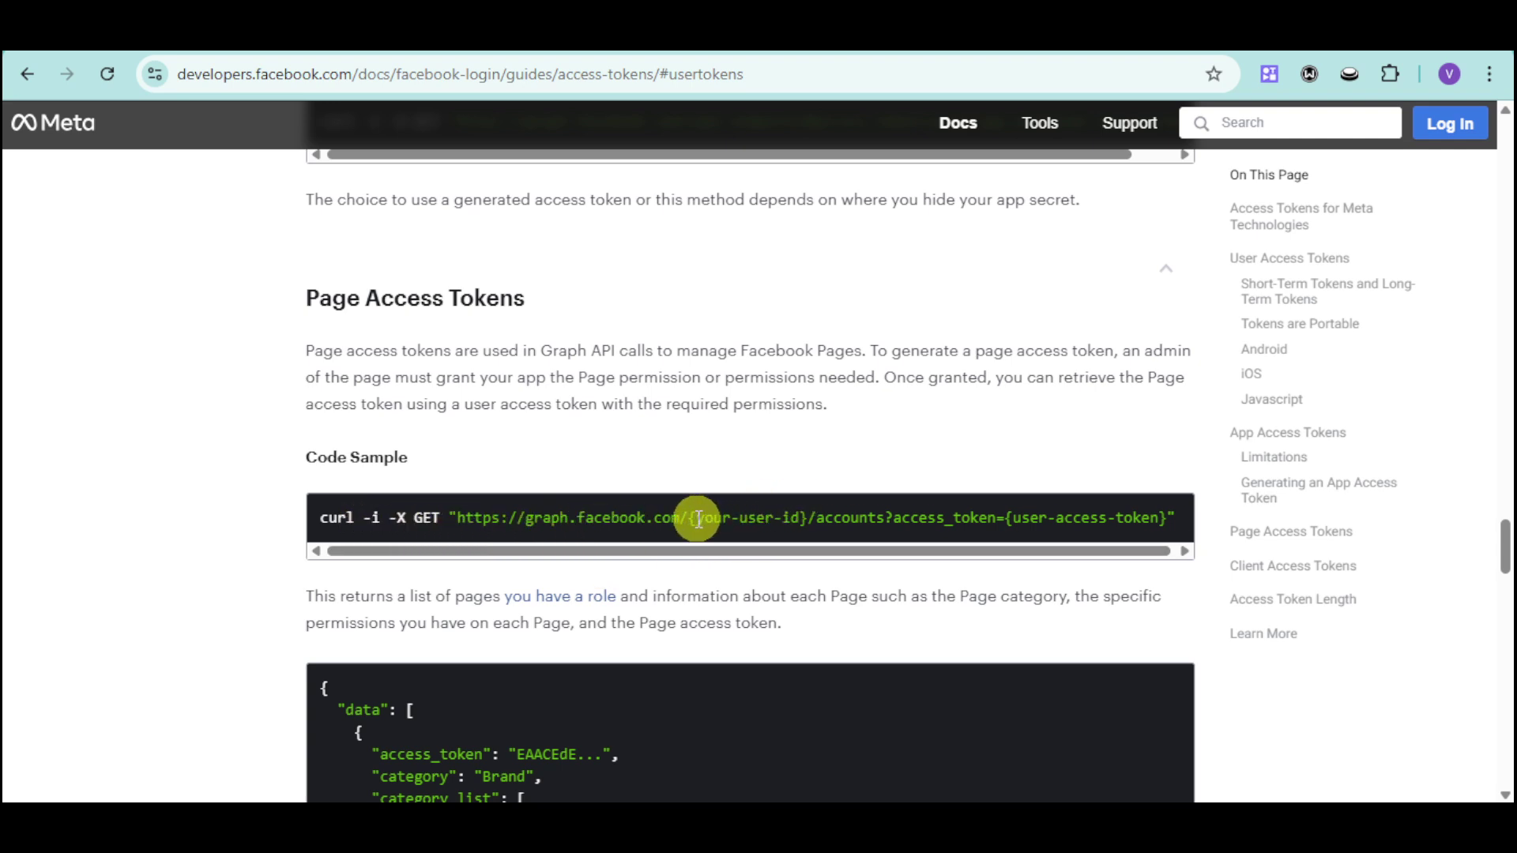
# Select {your-user-id}, then {user-access-token}, in the Page Access Token curl command.
pyautogui.moveTo(690, 519); pyautogui.dragTo(802, 518)
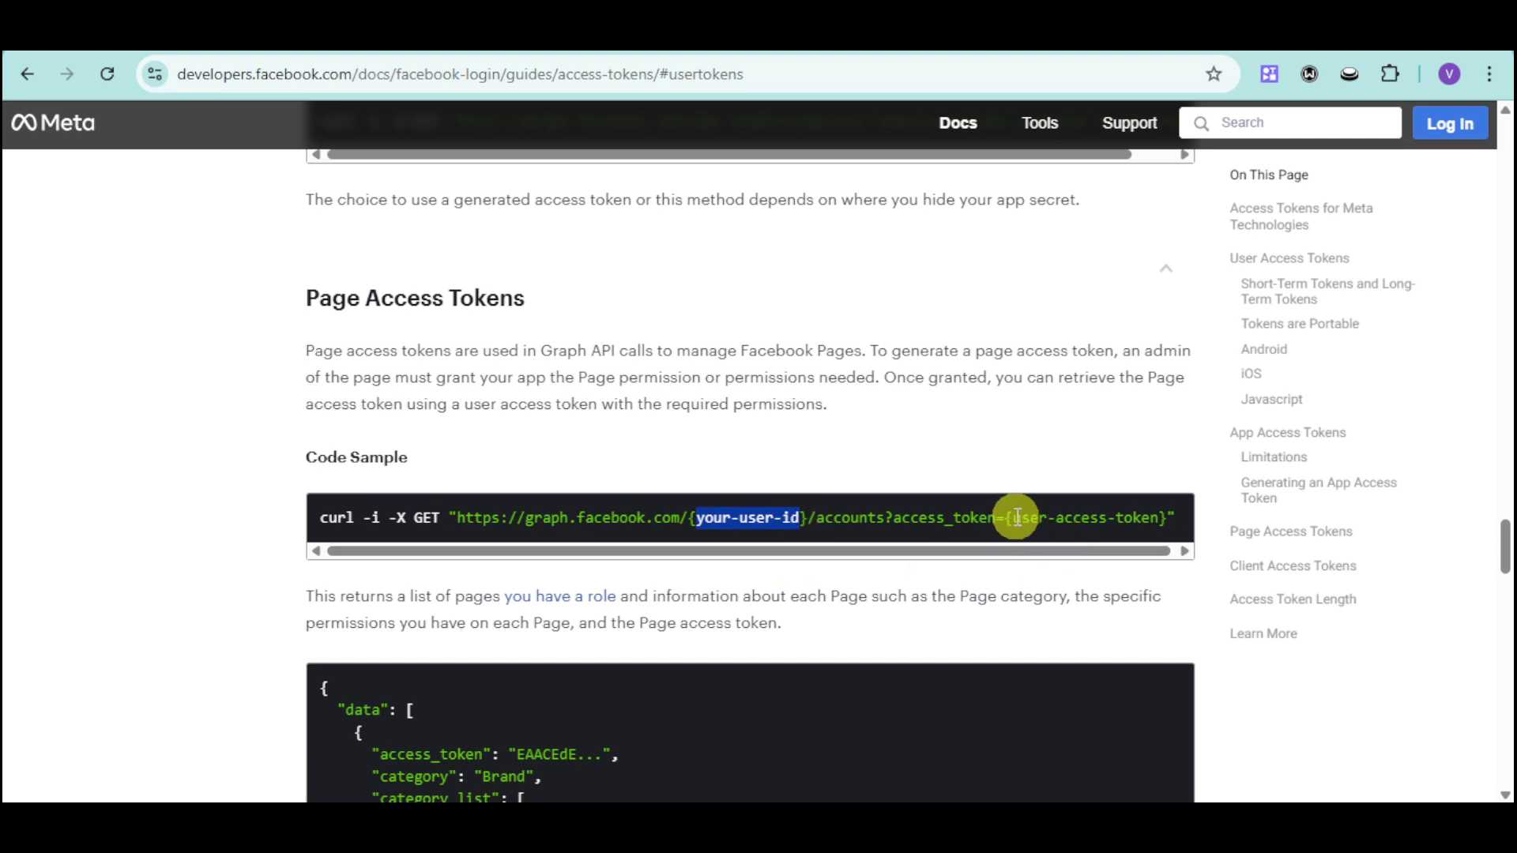
pyautogui.moveTo(1011, 518); pyautogui.dragTo(1160, 518)
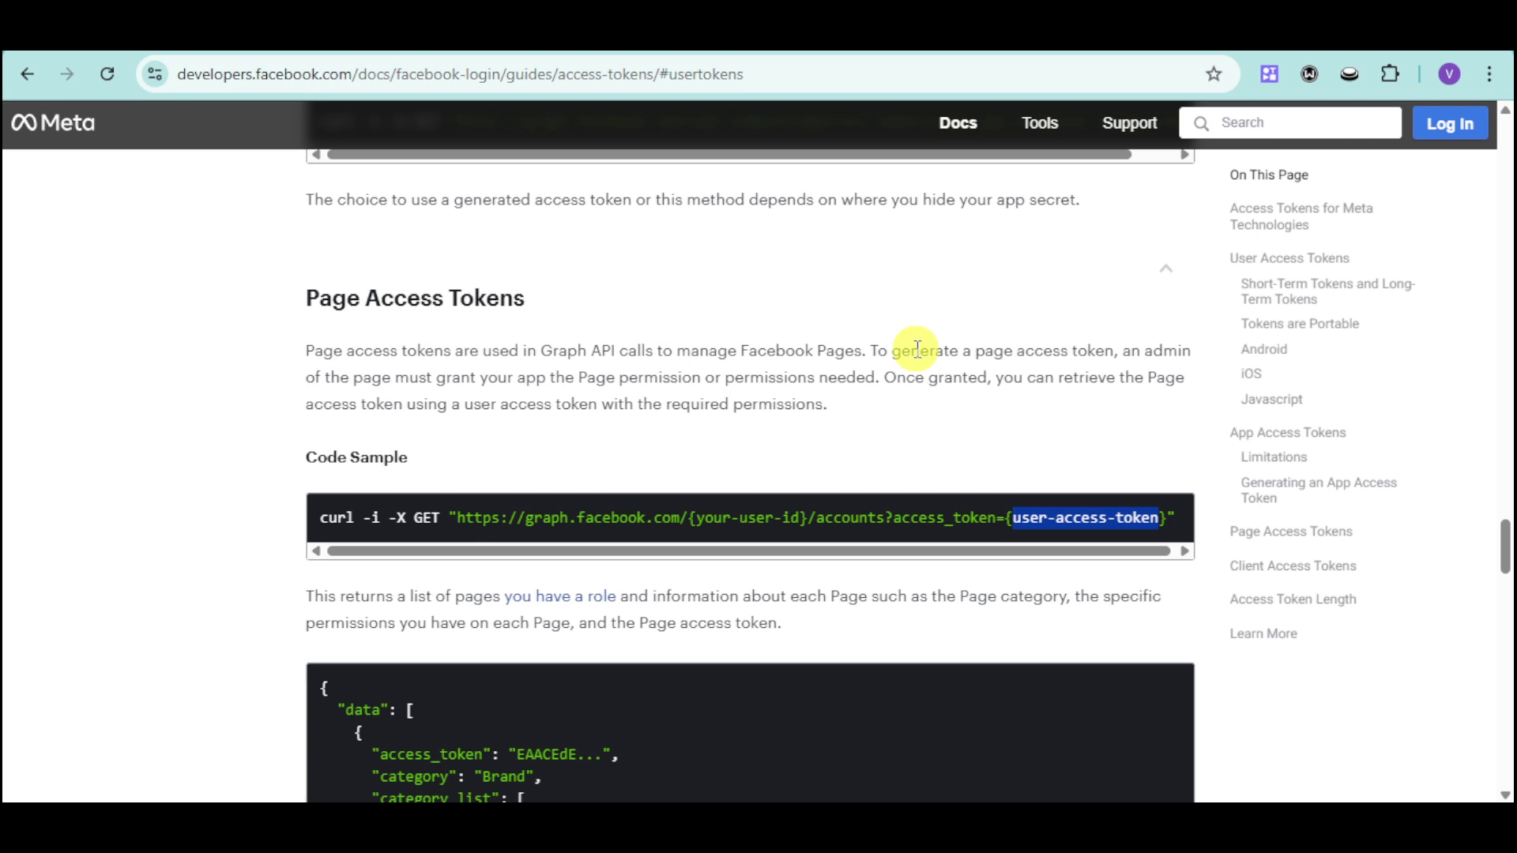
pyautogui.scroll(-5, 917, 349)
pyautogui.scroll(-4, 915, 350)
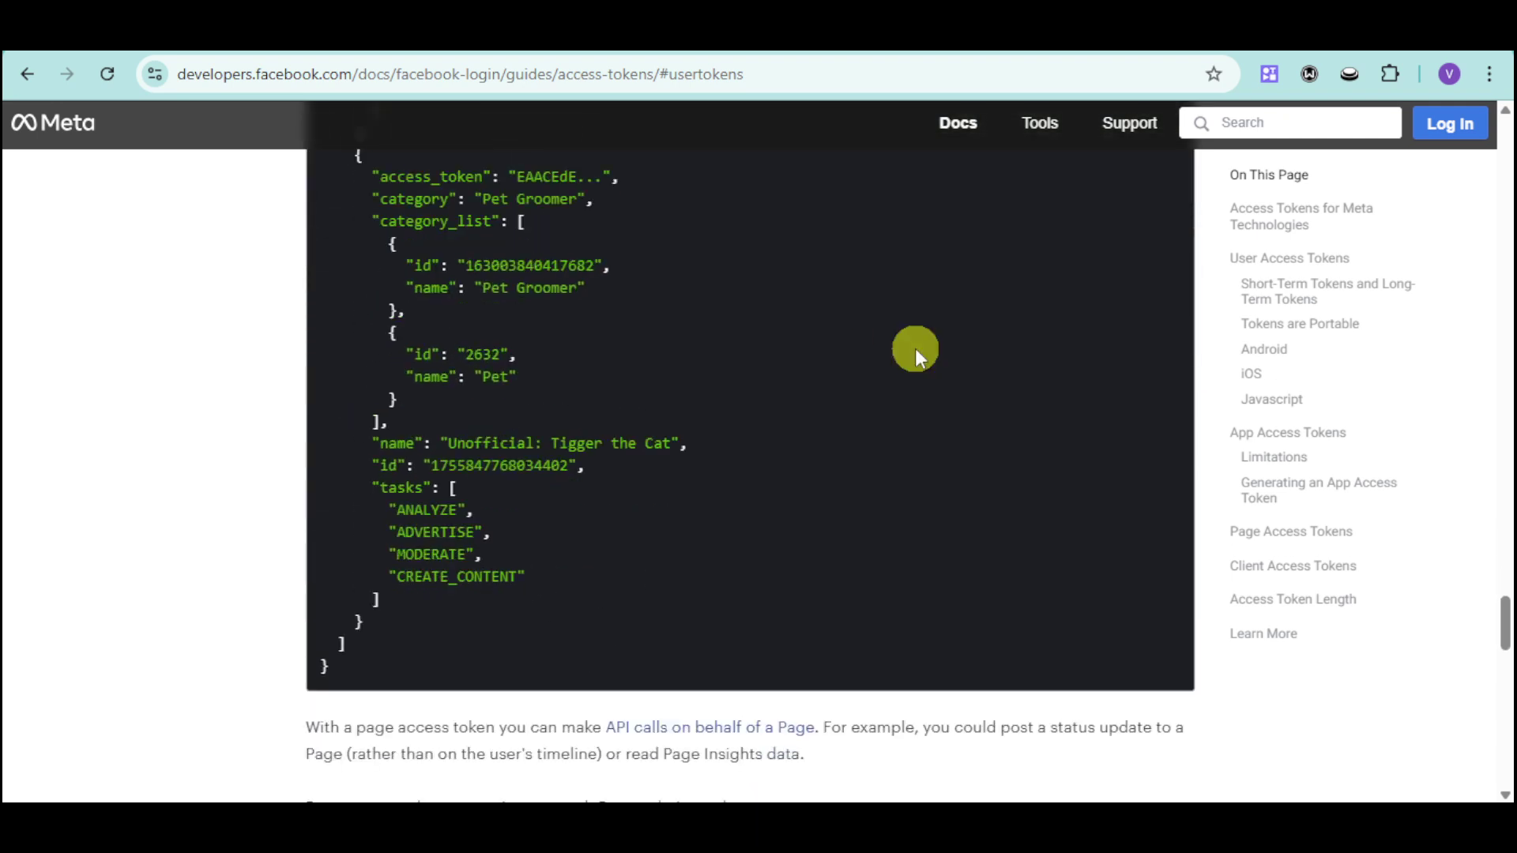
pyautogui.scroll(-4, 916, 350)
pyautogui.scroll(-1, 916, 350)
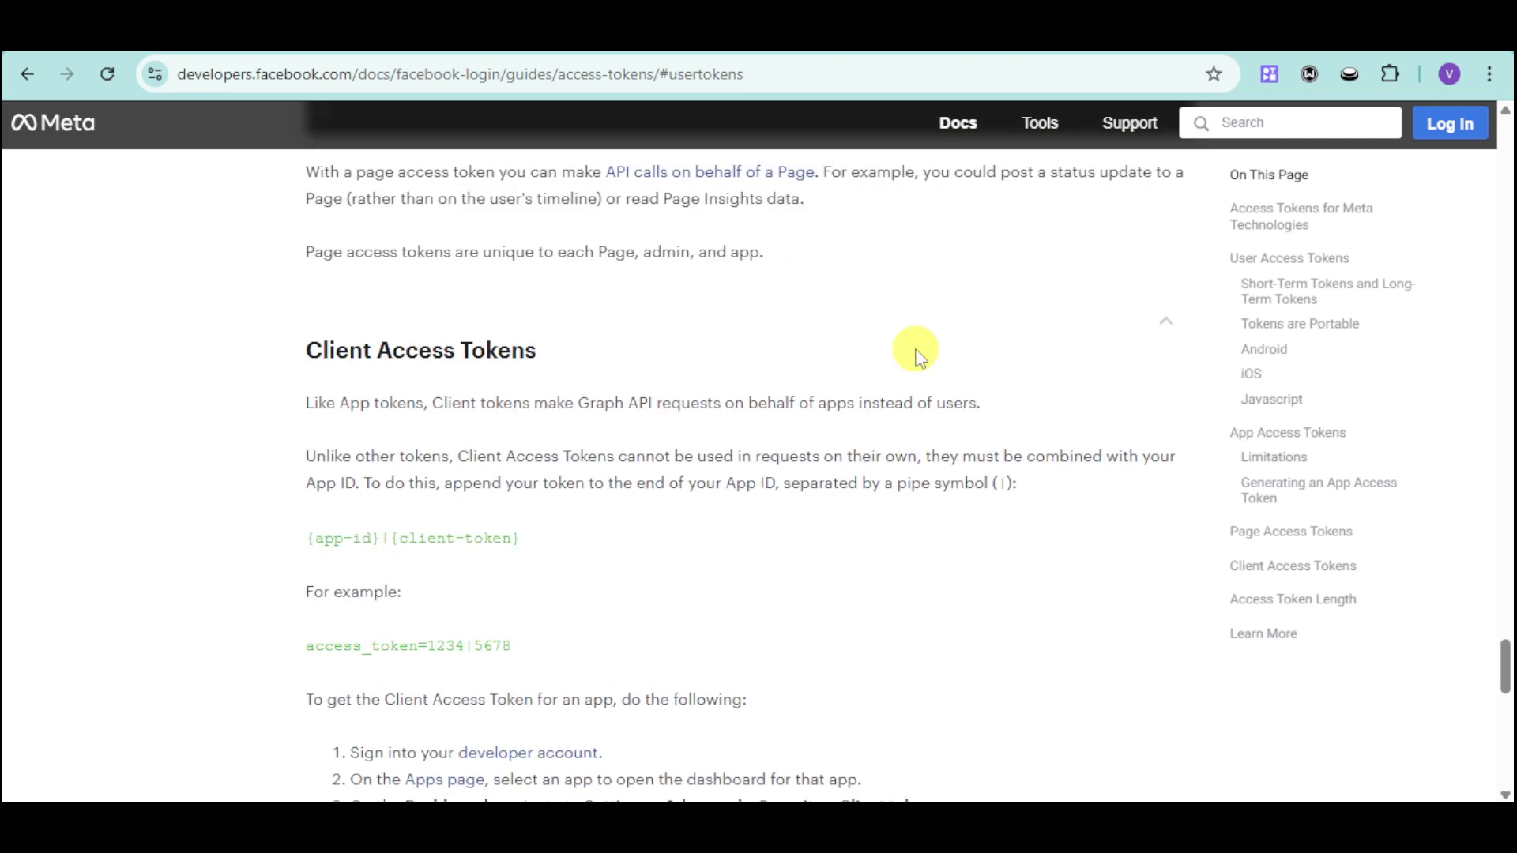